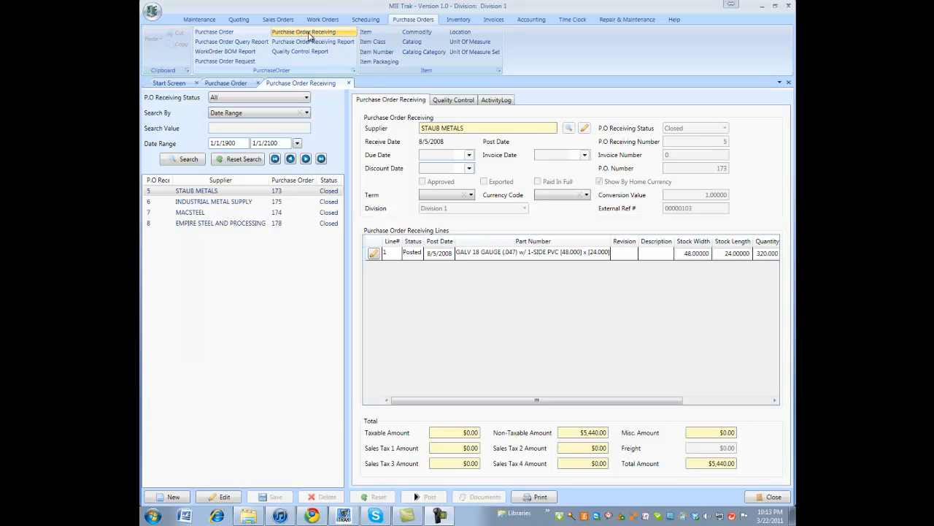
- Open Purchase Order Receiving and look through the existing receivings for Industrial Metal Supply, Macsteel, Empire Steel and Processing, and Staub Metals
{"action": "left_click", "coordinate": [310, 34]}
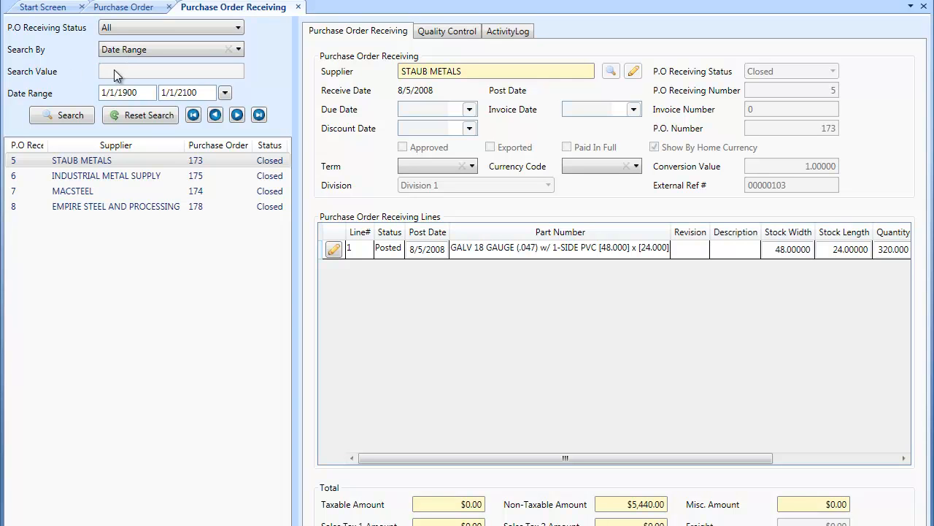
{"action": "left_click", "coordinate": [82, 180]}
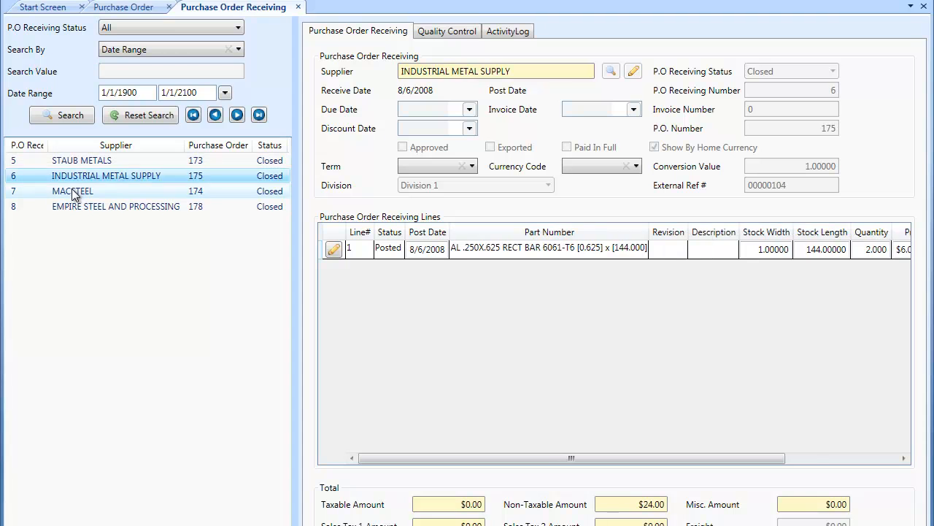
{"action": "left_click", "coordinate": [73, 191]}
{"action": "left_click", "coordinate": [70, 207]}
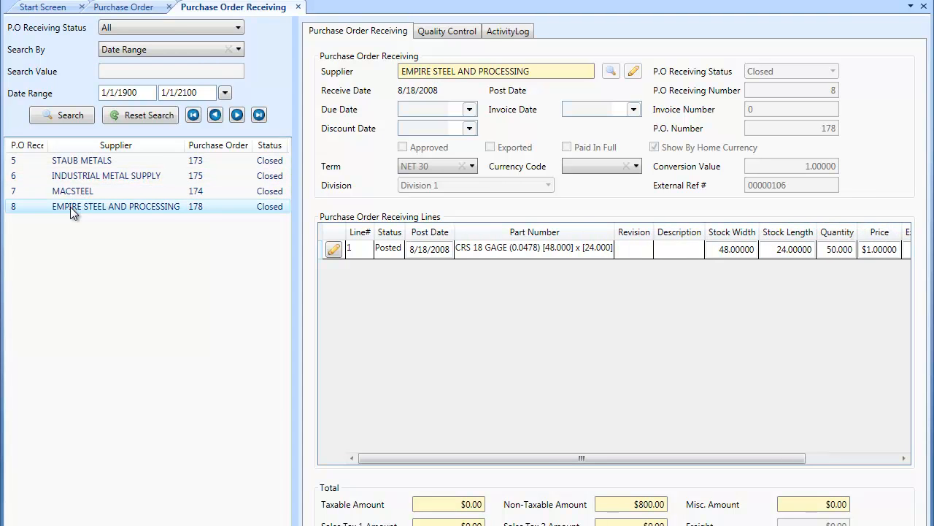
{"action": "left_click", "coordinate": [90, 162]}
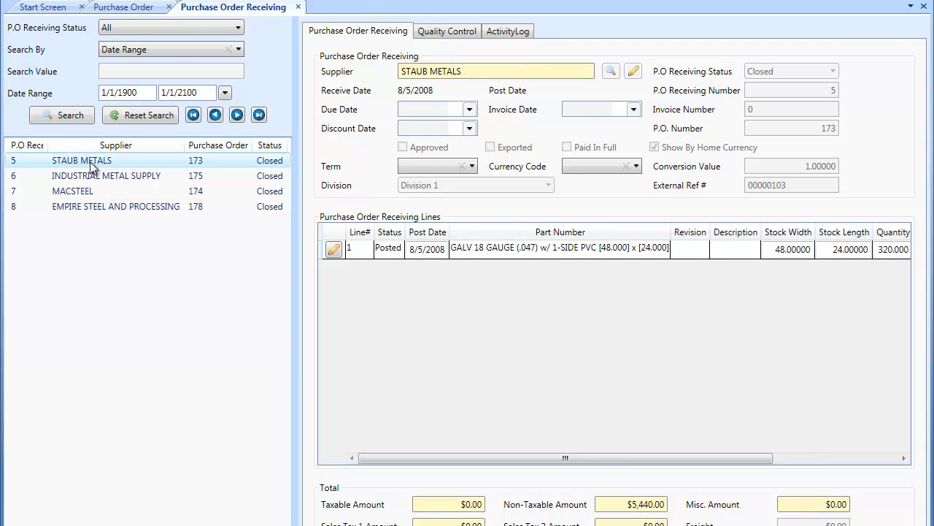
- Review the lines and ordered quantities of the open Copper and Brass Sales purchase order
{"action": "left_click", "coordinate": [128, 7]}
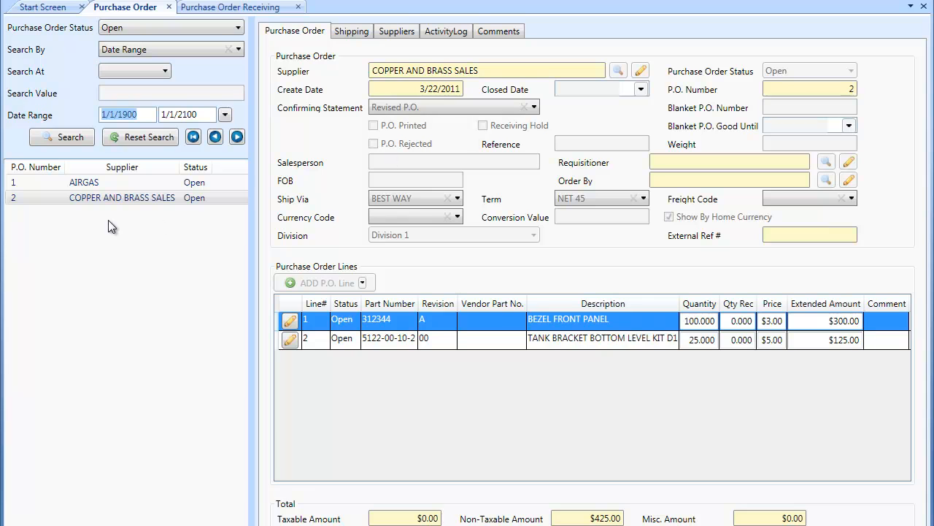
{"action": "left_click", "coordinate": [14, 196]}
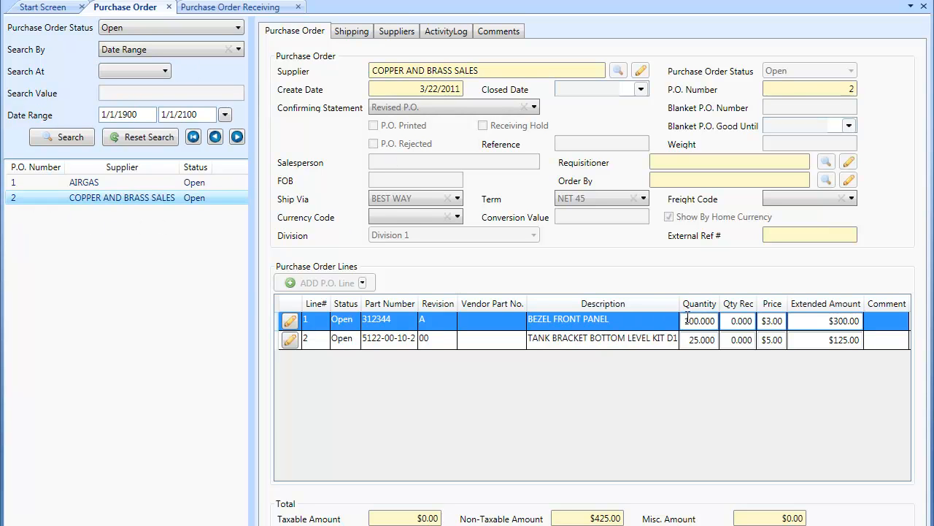
{"action": "left_click", "coordinate": [701, 341]}
{"action": "left_click", "coordinate": [701, 341]}
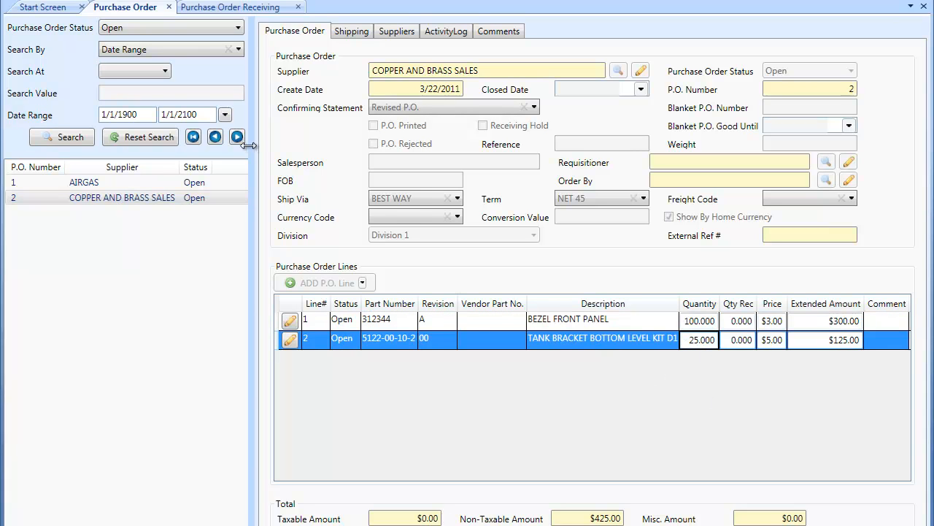
- Create a new receiving by looking up the Copper and Brass Sales order by P.O. number, receiving both lines in full
{"action": "left_click", "coordinate": [226, 8]}
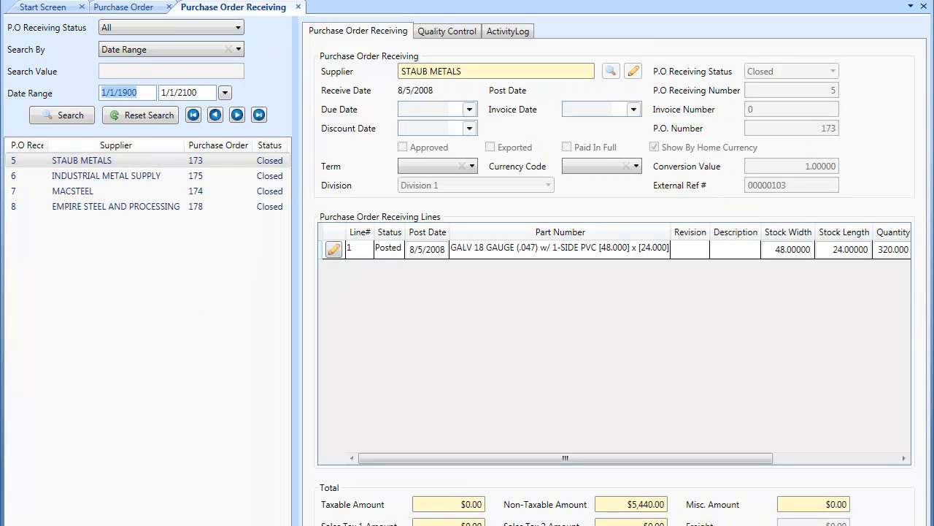
{"action": "left_click", "coordinate": [335, 524]}
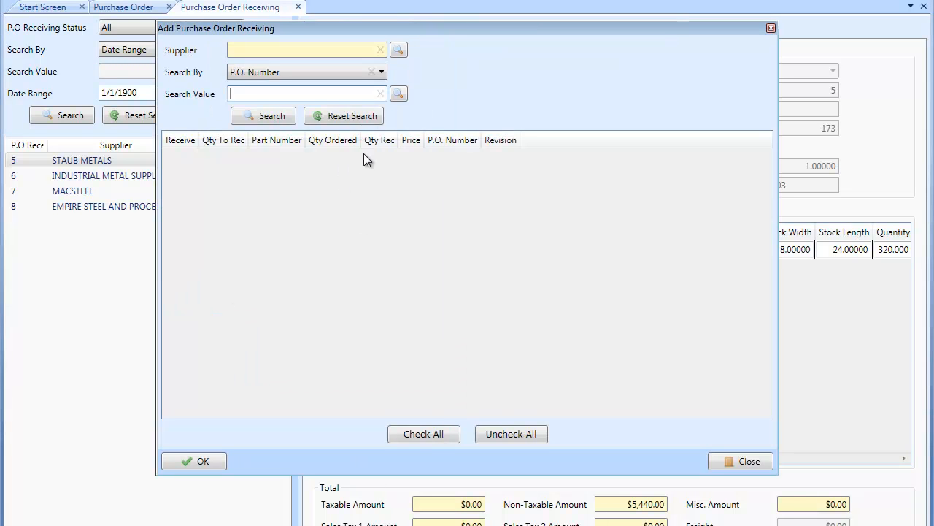
{"action": "type", "text": "2"}
{"action": "left_click", "coordinate": [269, 116]}
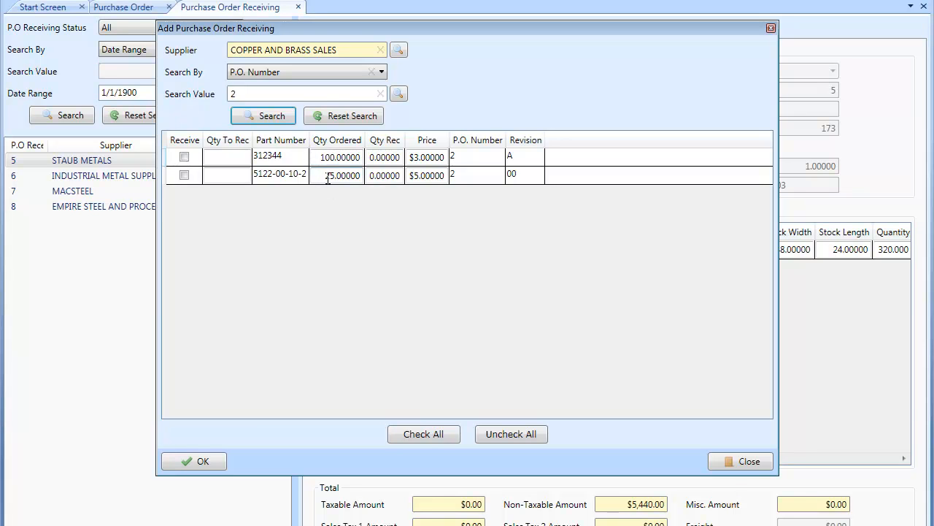
{"action": "left_click", "coordinate": [184, 156]}
{"action": "left_click", "coordinate": [184, 176]}
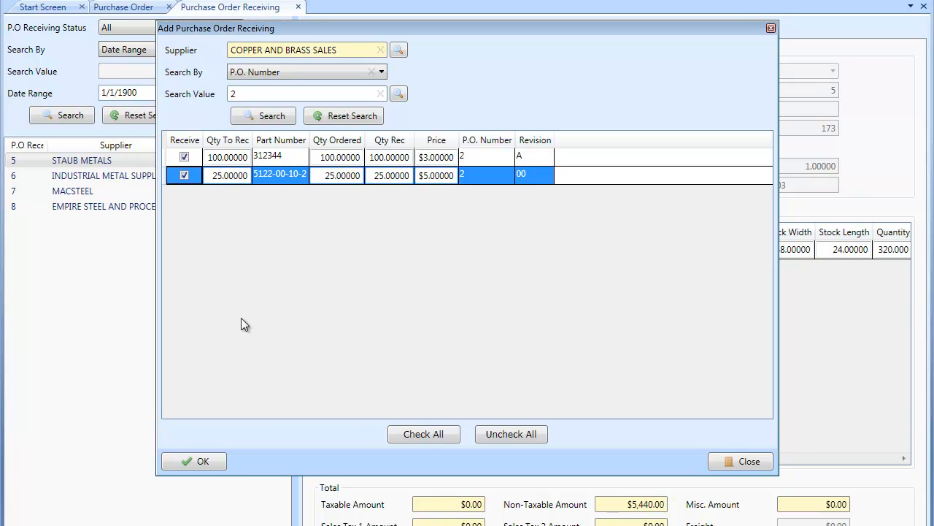
{"action": "left_click", "coordinate": [193, 461]}
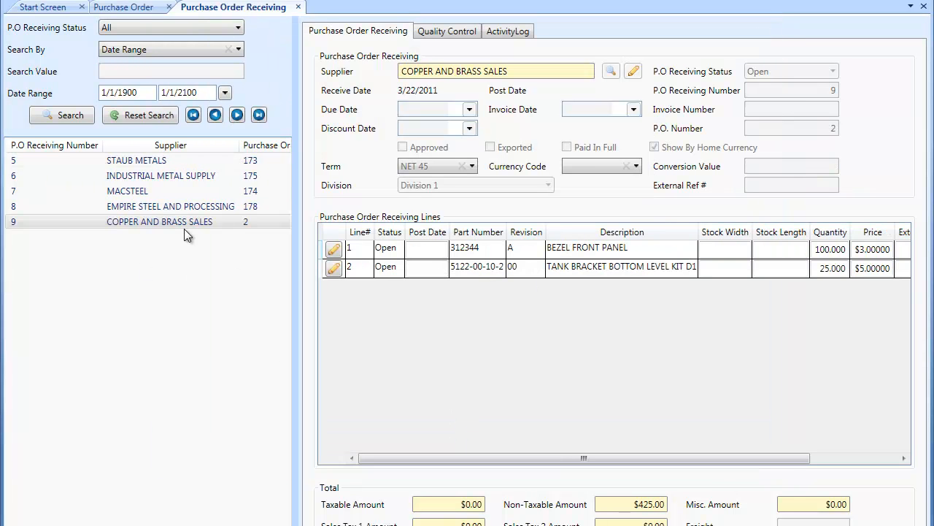
- Narrow the receiving number column in the list and set the Copper and Brass Sales receiving's due date to 3/31/2011
{"action": "left_click_drag", "start_coordinate": [101, 147], "coordinate": [35, 146]}
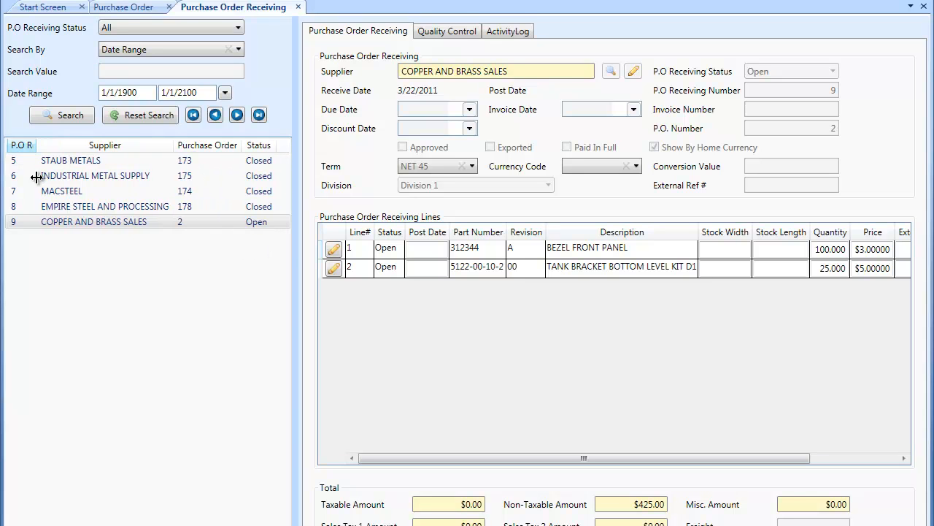
{"action": "left_click", "coordinate": [258, 221]}
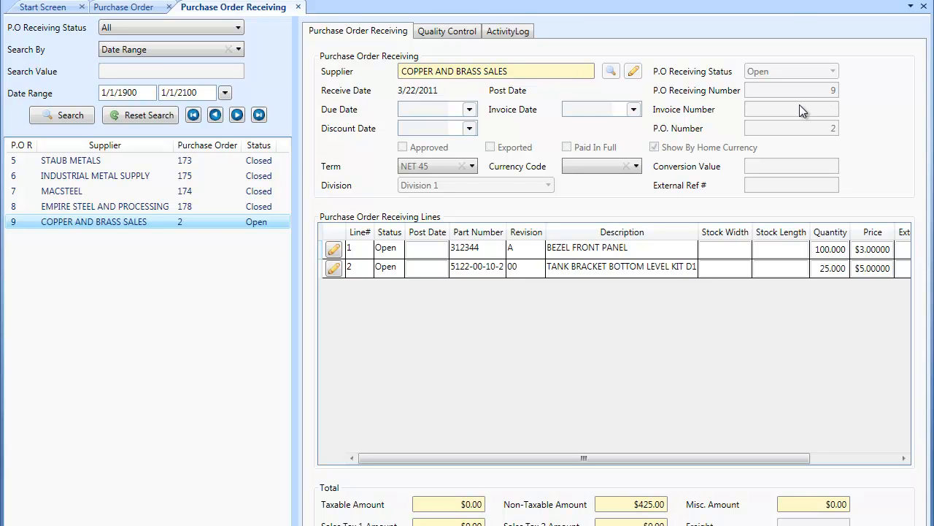
{"action": "left_click", "coordinate": [337, 523]}
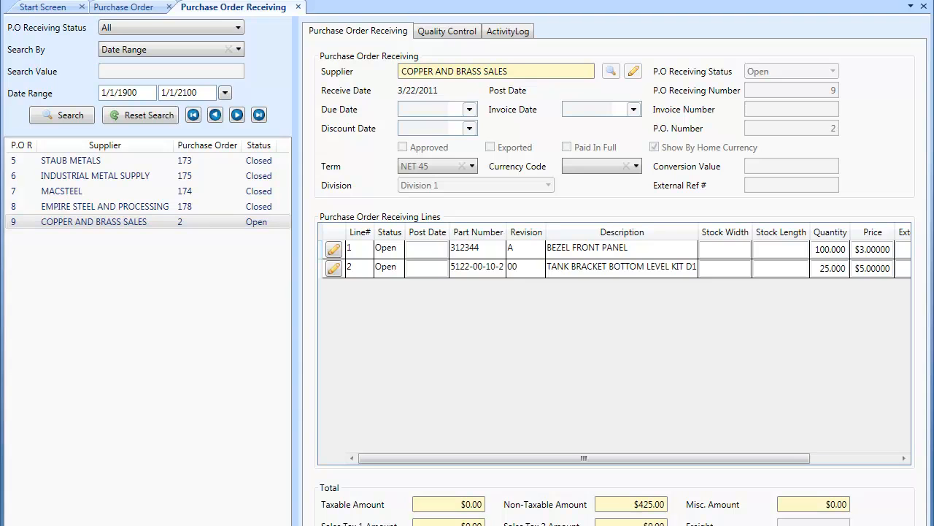
{"action": "left_click", "coordinate": [469, 108]}
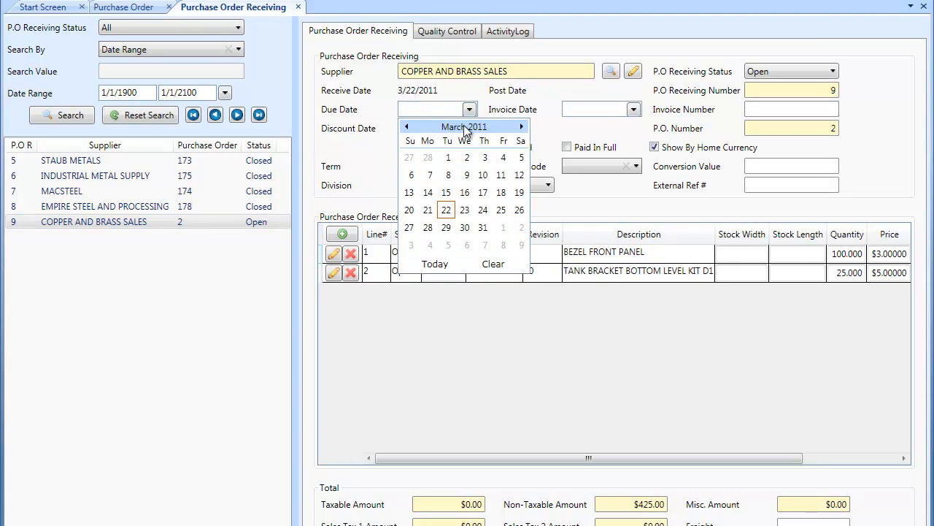
{"action": "left_click", "coordinate": [483, 227]}
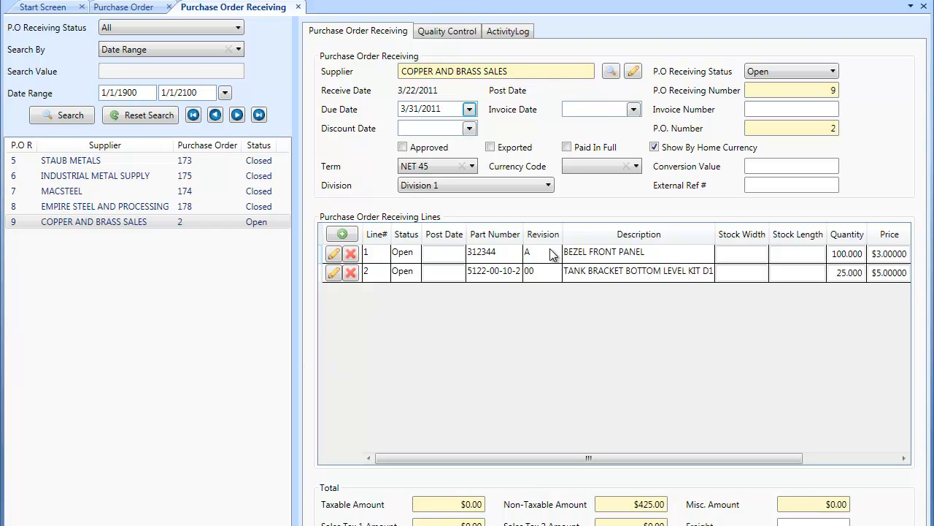
- Check the stock length and price values of both purchase order receiving lines
{"action": "left_click", "coordinate": [798, 253]}
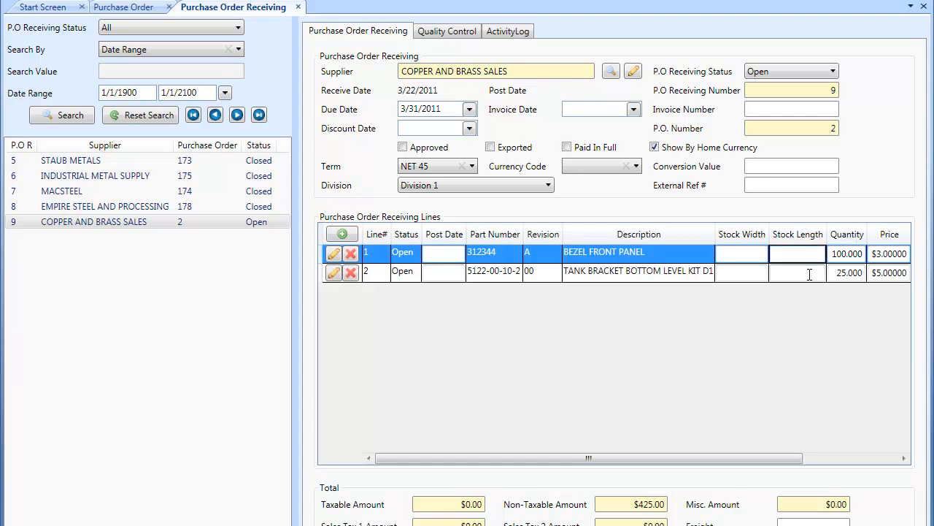
{"action": "left_click", "coordinate": [810, 274]}
{"action": "left_click", "coordinate": [876, 253]}
{"action": "left_click", "coordinate": [875, 273]}
{"action": "left_click", "coordinate": [520, 256]}
- Review the details of receiving line 1, including its lot number, comments and ordered quantity, and close the line
{"action": "left_click", "coordinate": [333, 255]}
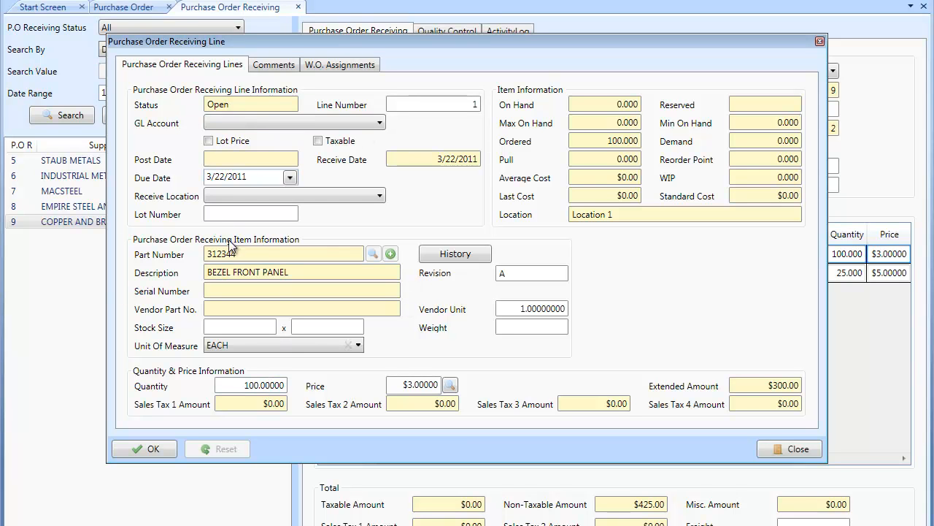
{"action": "left_click", "coordinate": [211, 214]}
{"action": "left_click", "coordinate": [275, 65]}
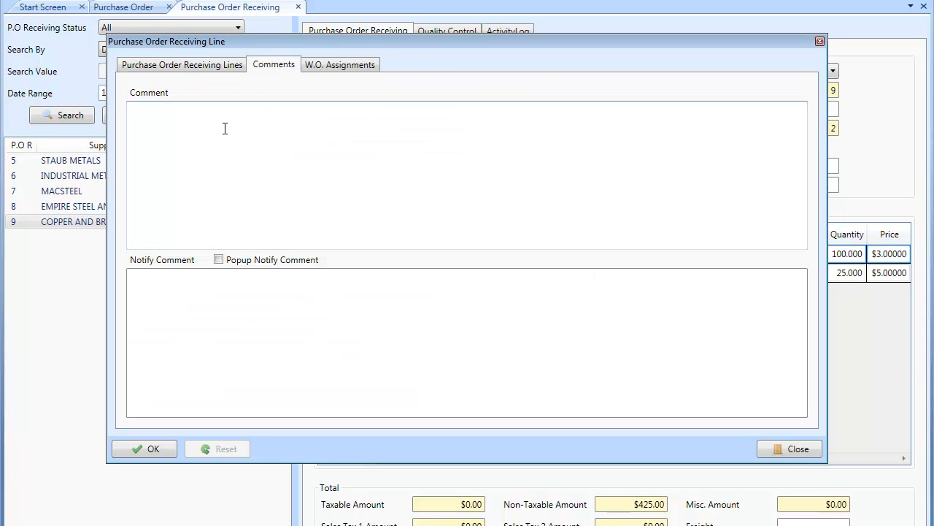
{"action": "left_click", "coordinate": [175, 65]}
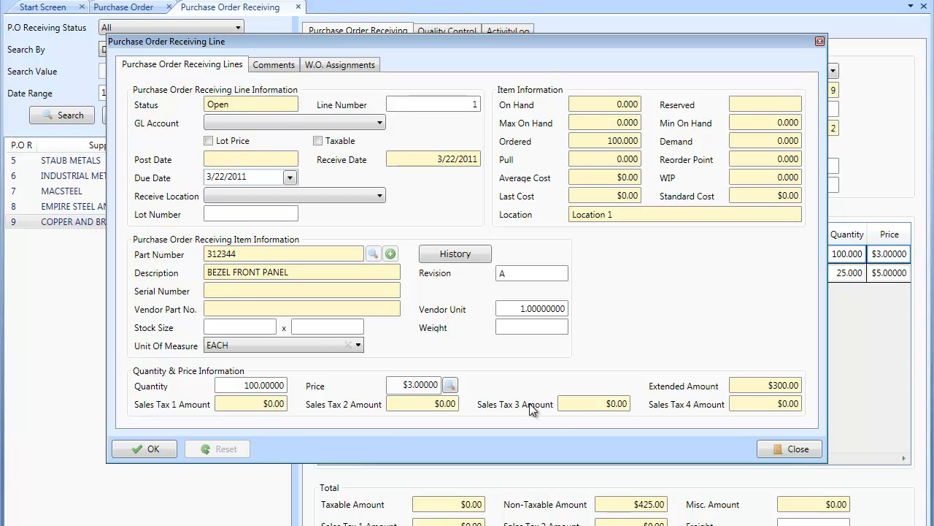
{"action": "double_click", "coordinate": [621, 141]}
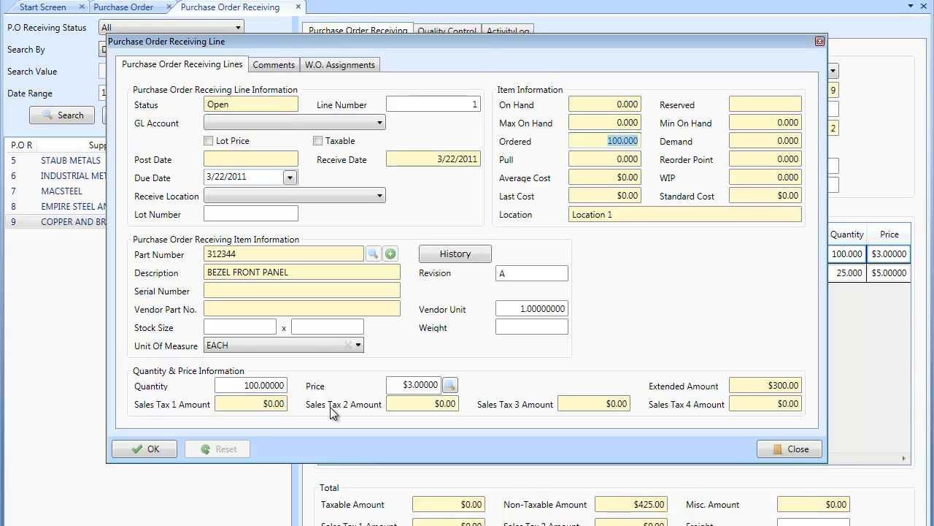
{"action": "left_click", "coordinate": [154, 449]}
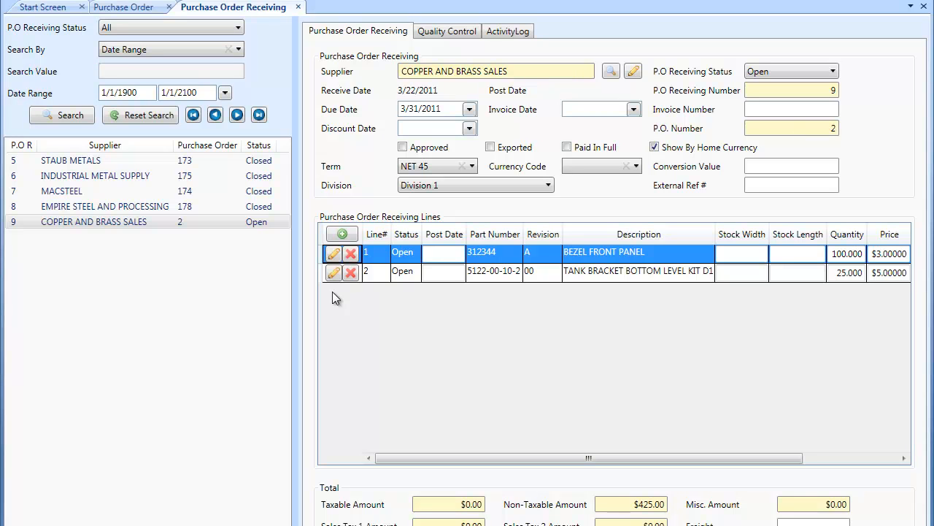
- Save the Copper and Brass Sales receiving and try to post it
{"action": "key", "text": "ctrl+s"}
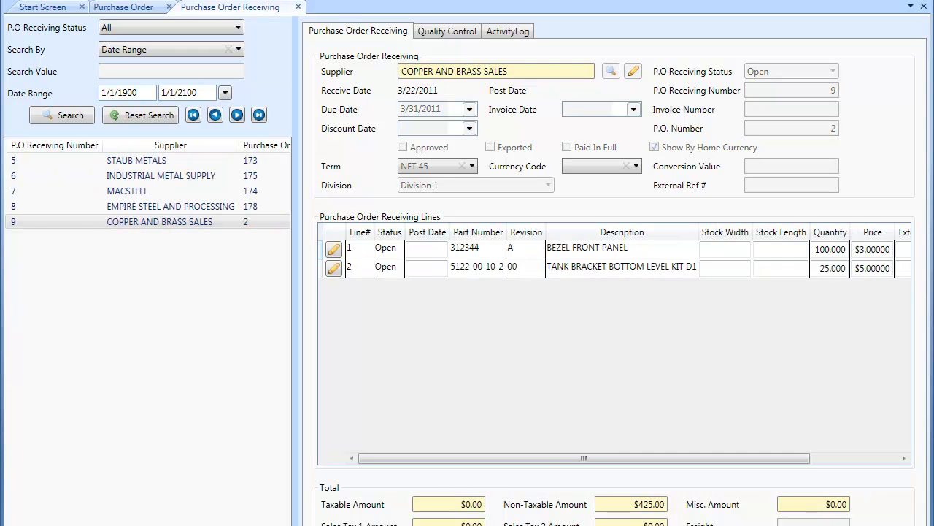
{"action": "left_click", "coordinate": [635, 523]}
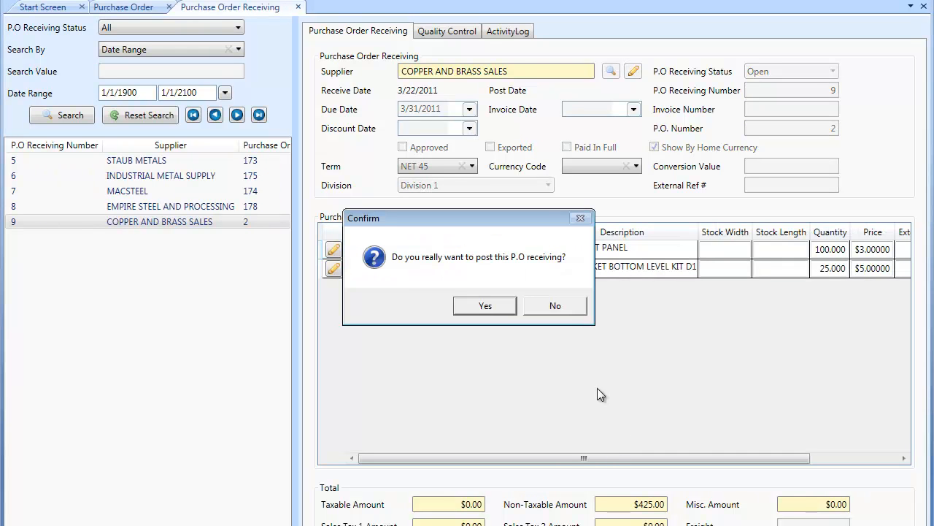
{"action": "left_click", "coordinate": [485, 305]}
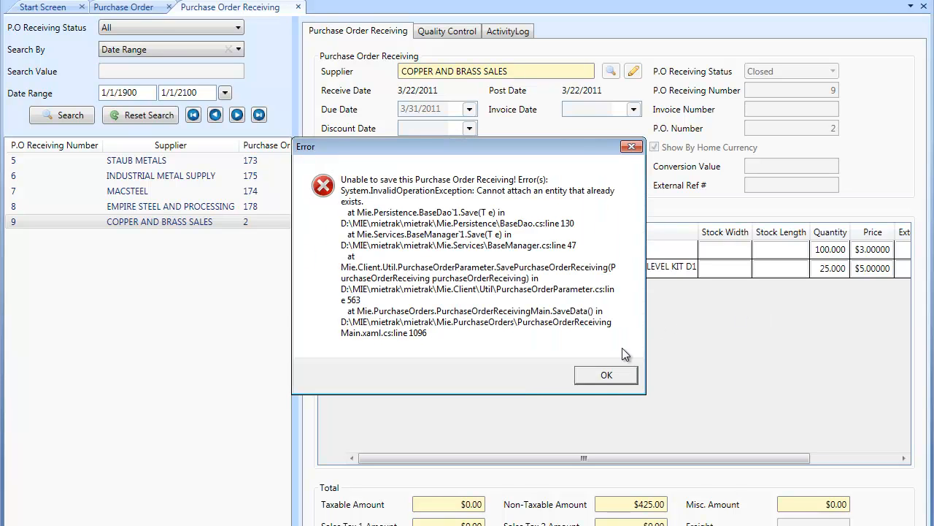
{"action": "key", "text": "Return"}
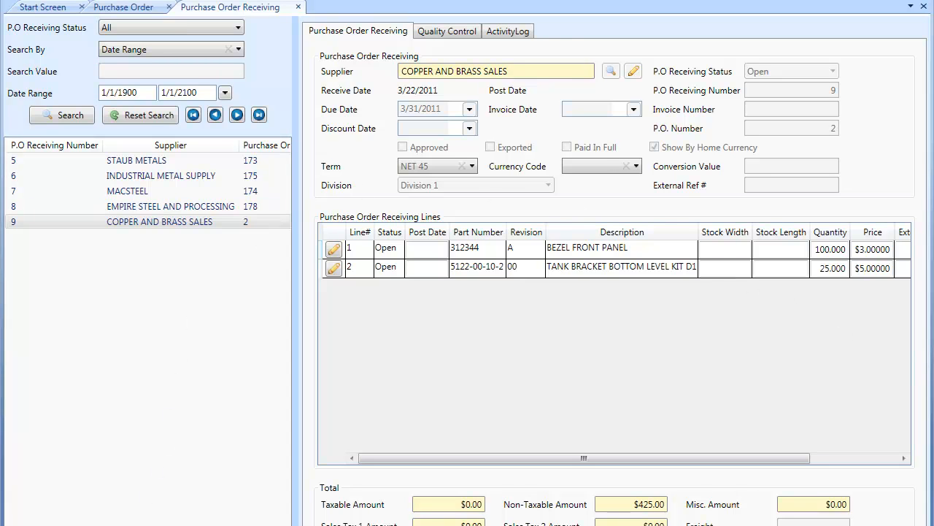
{"action": "left_click", "coordinate": [484, 305]}
- Preview the Home Currency - Purchase Order Receiving Master Report for the Copper and Brass Sales receiving
{"action": "key", "text": "ctrl+p"}
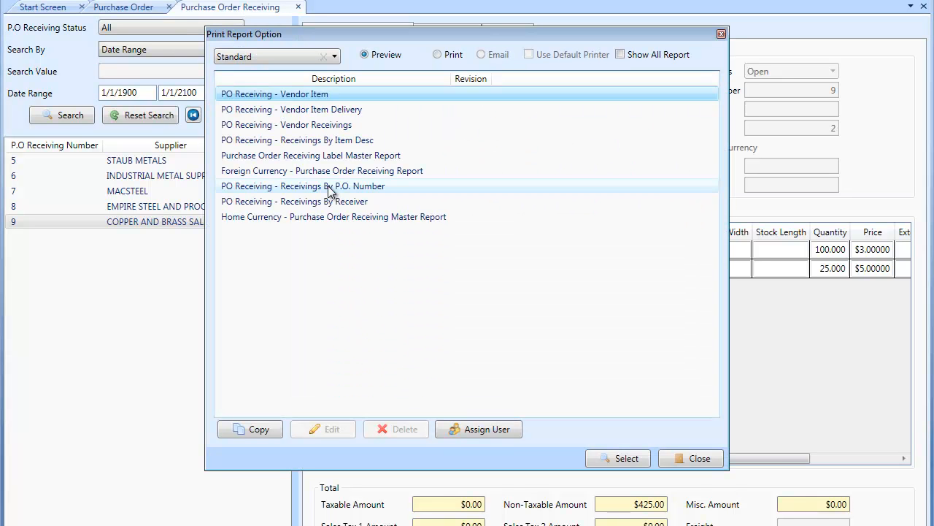
{"action": "left_click", "coordinate": [329, 219]}
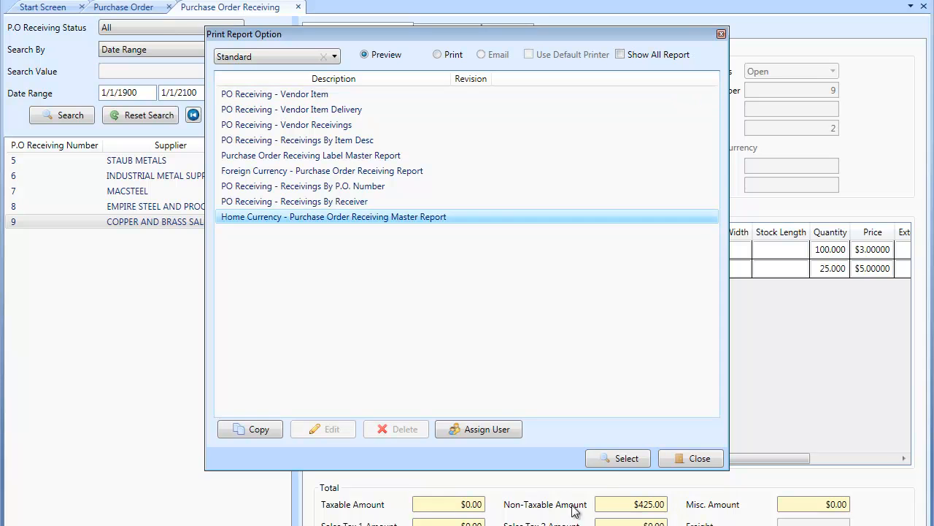
{"action": "left_click", "coordinate": [626, 457]}
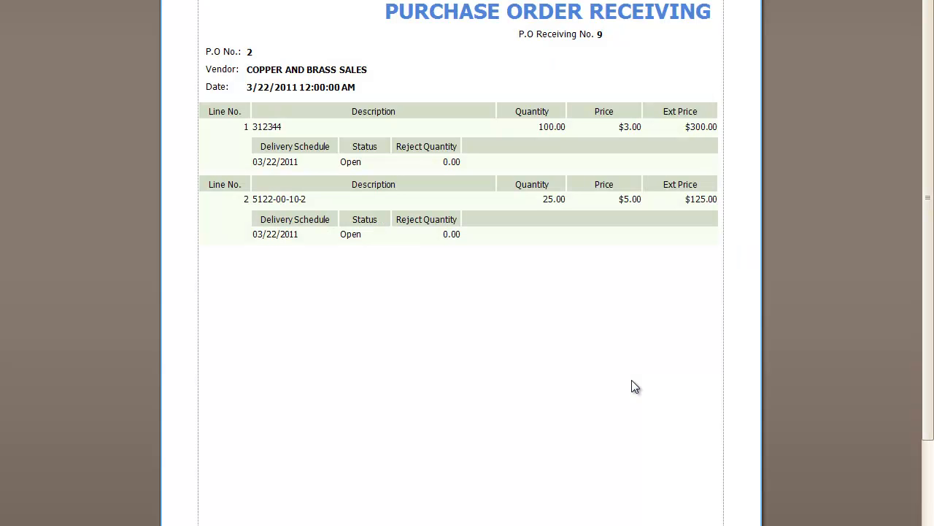